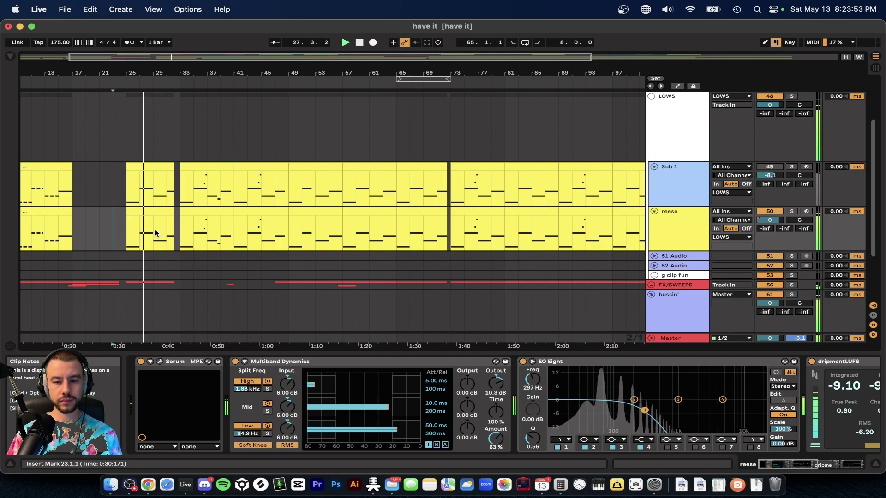
Play the reese clip starting at bar 25 and open its notes in an enlarged MIDI editor.
scroll(154, 228, up, 5)
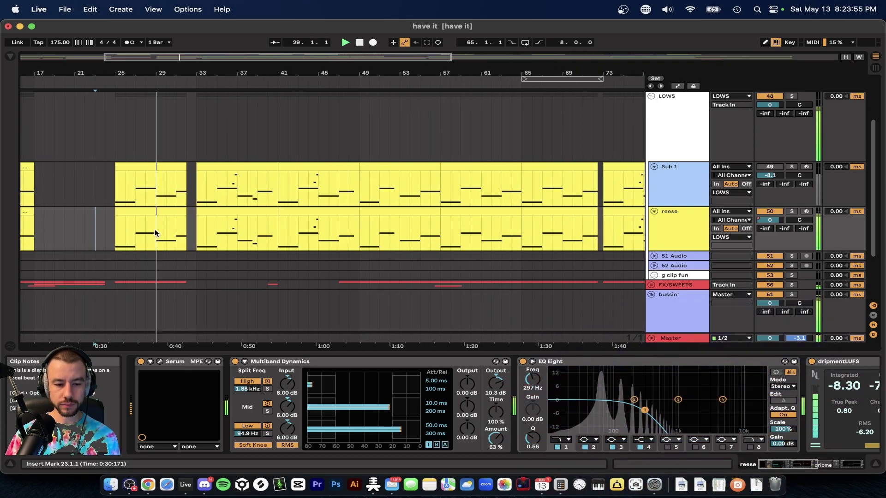
scroll(155, 233, up, 2)
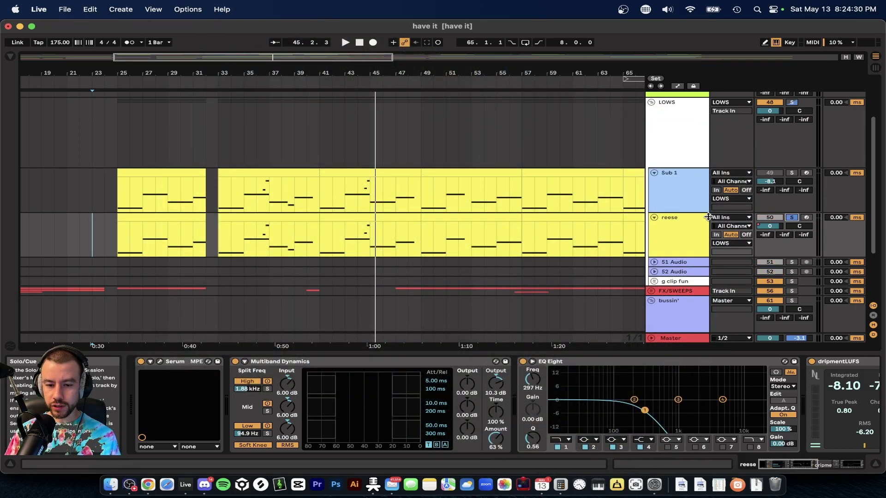
click(153, 221)
key(space)
scroll(135, 232, up, 2)
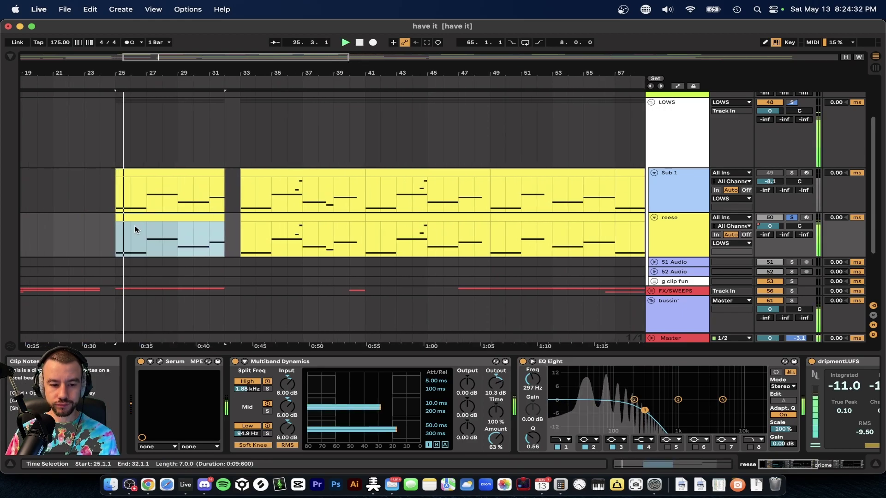
double_click(149, 221)
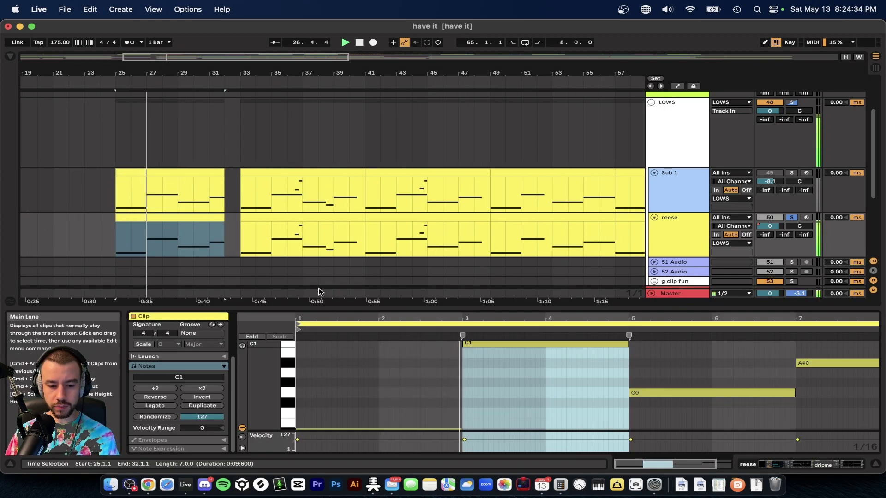
drag(301, 309, 301, 223)
scroll(361, 393, up, 3)
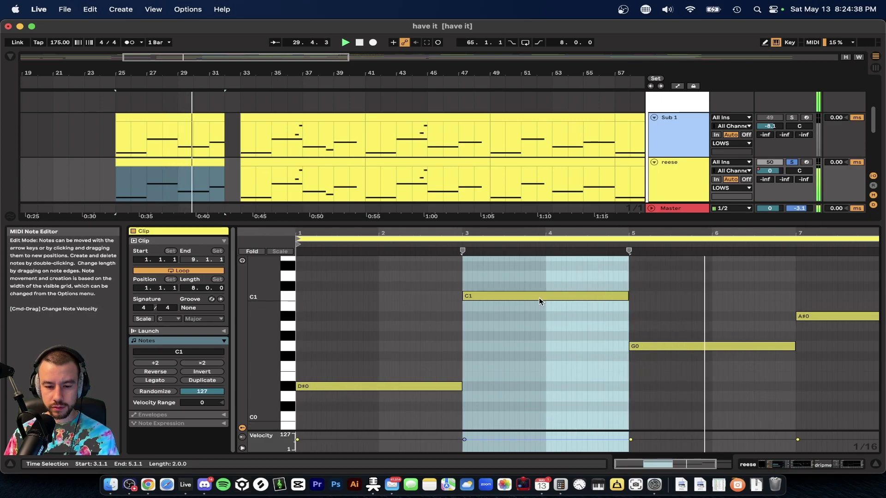
Turn on scale highlighting for the reese clip and set the scale to G Minor.
click(149, 320)
click(149, 319)
click(169, 318)
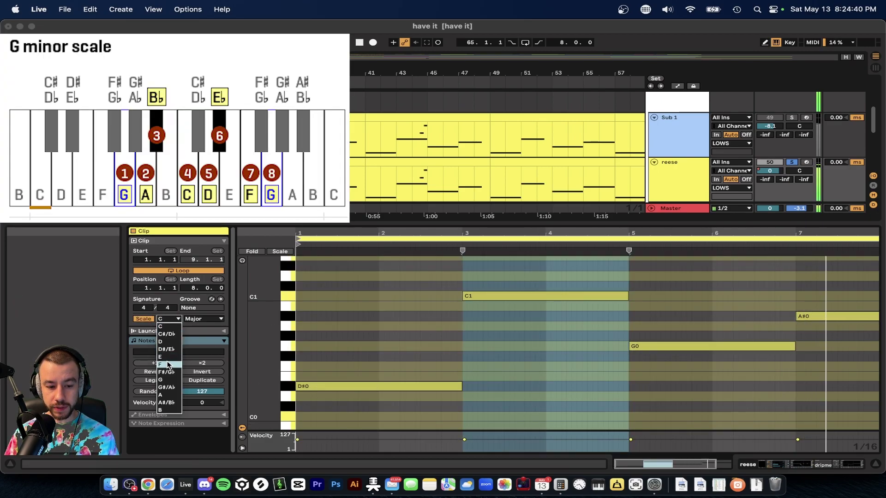
click(168, 381)
click(209, 318)
click(203, 325)
Deselect the notes and play the reese clip from bar 25 to check its bassline against the scale.
click(500, 349)
scroll(499, 349, up, 2)
click(556, 376)
scroll(492, 374, up, 2)
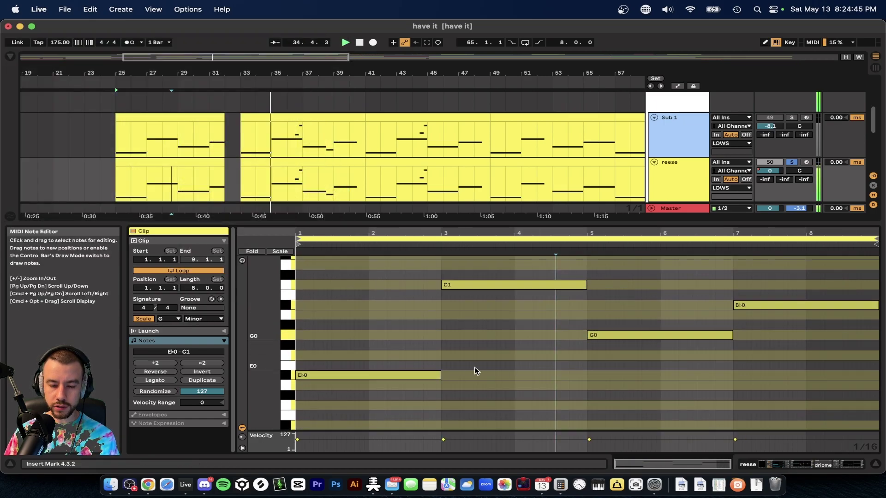
key(space)
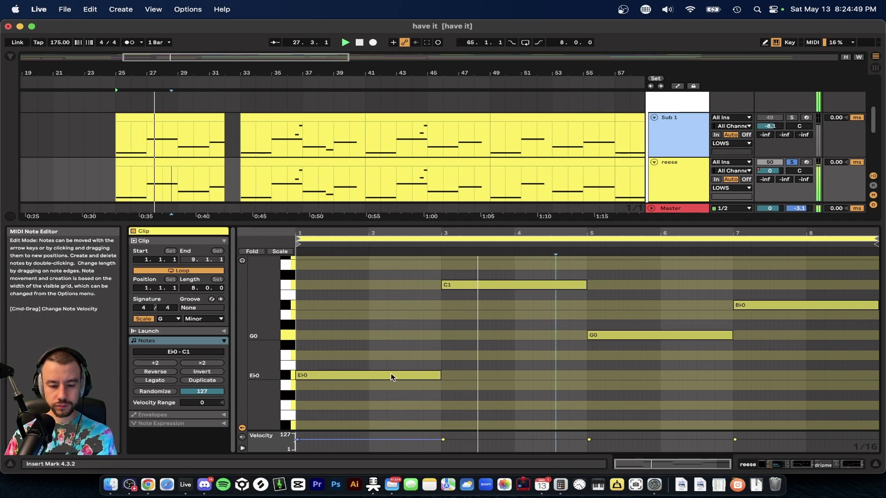
key(space)
Show the reese track's device chain and look over Serum and the effects that follow it.
click(680, 177)
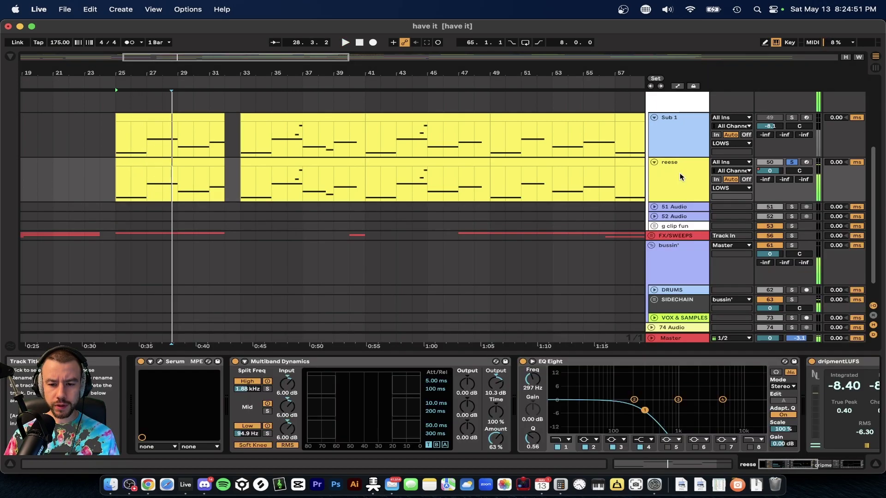
scroll(175, 369, right, 5)
scroll(414, 392, left, 5)
click(340, 355)
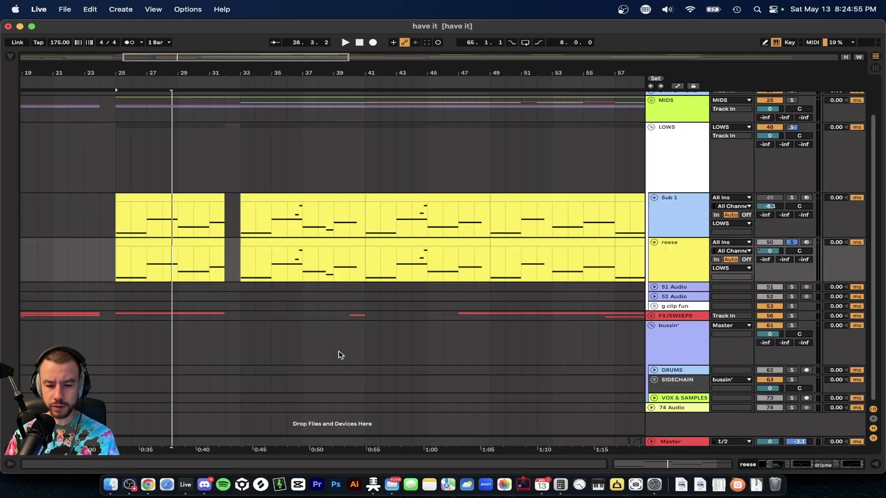
scroll(340, 355, down, 2)
key(super+alt+l)
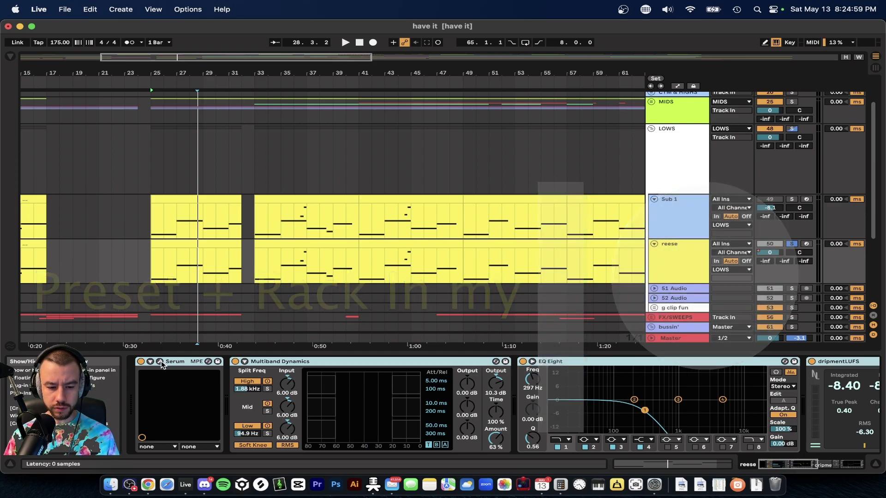
click(238, 365)
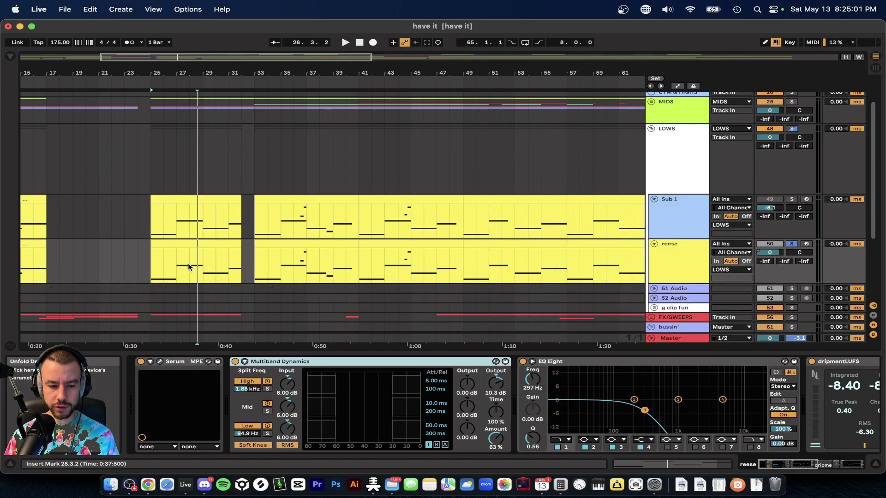
Play the reese clip at bar 25 again and reopen its notes in the MIDI editor.
click(198, 271)
key(space)
double_click(184, 245)
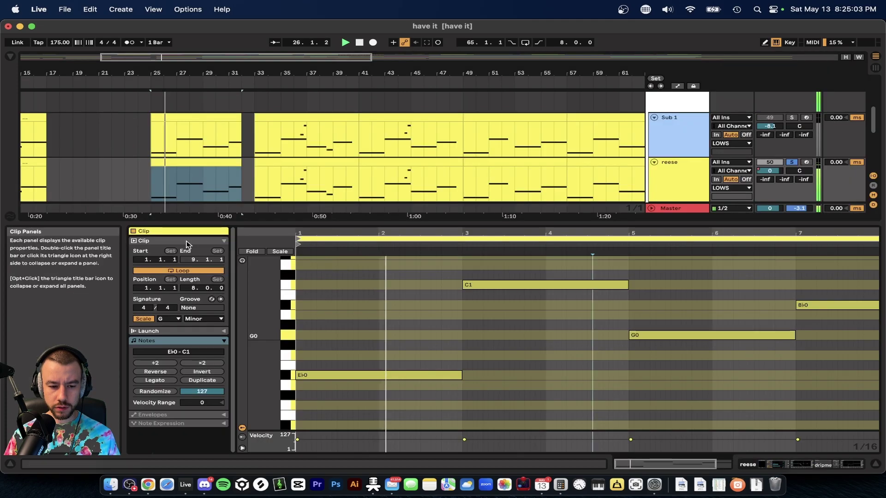
scroll(326, 318, down, 2)
scroll(322, 355, down, 2)
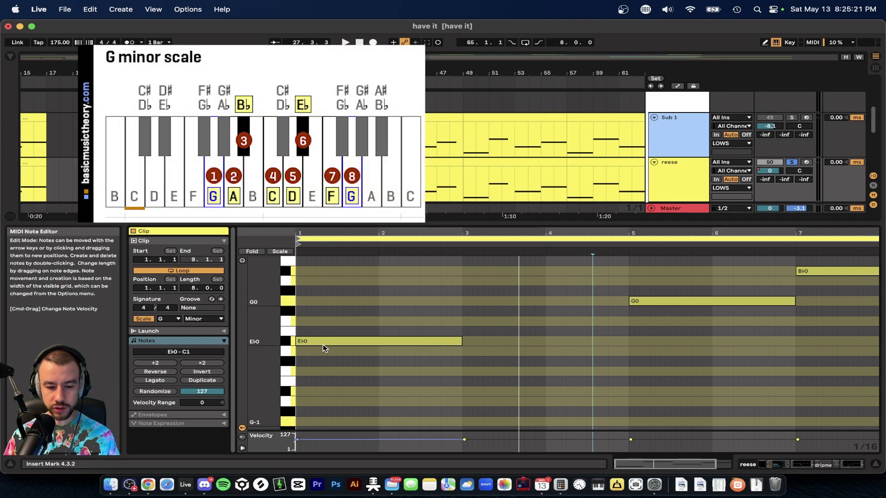
Go through the bassline notes E♭0, C1, G0 and B♭0 one by one, and play the clip from its start.
scroll(319, 343, up, 2)
double_click(481, 283)
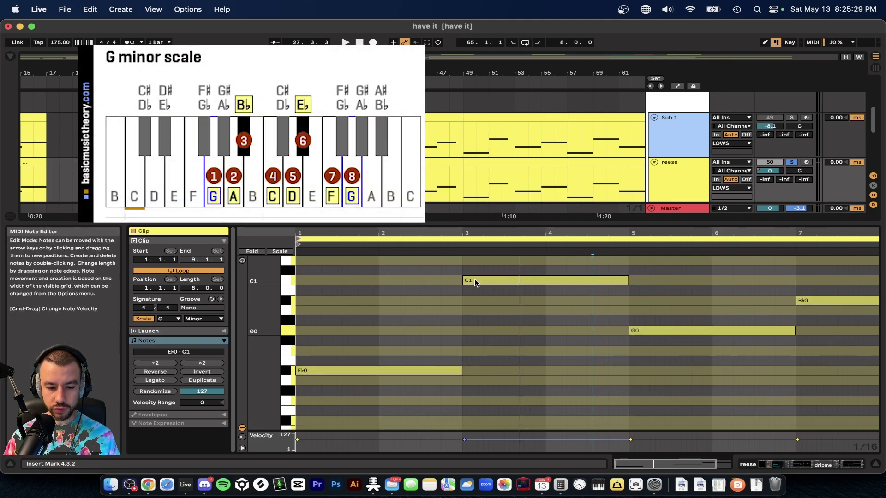
click(649, 332)
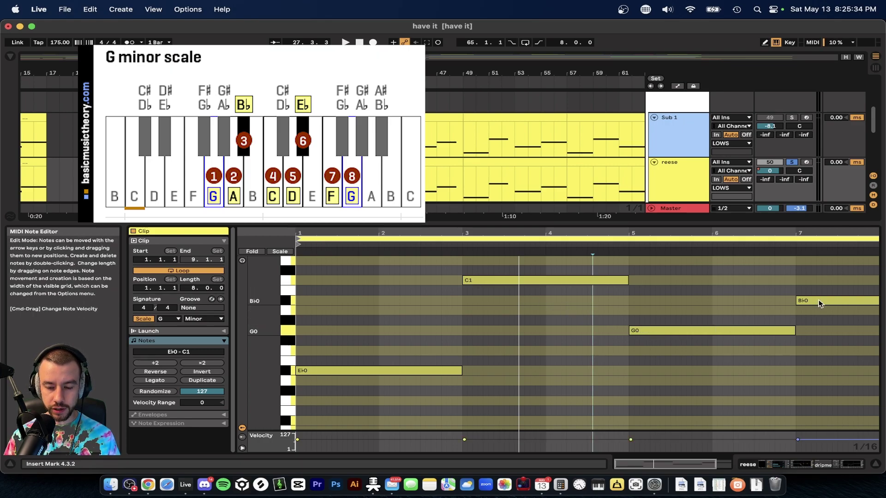
click(380, 371)
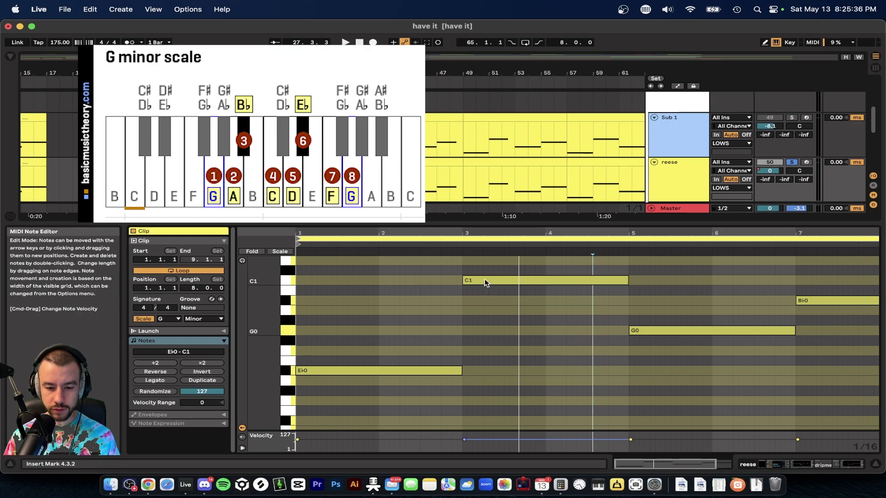
click(655, 331)
click(803, 301)
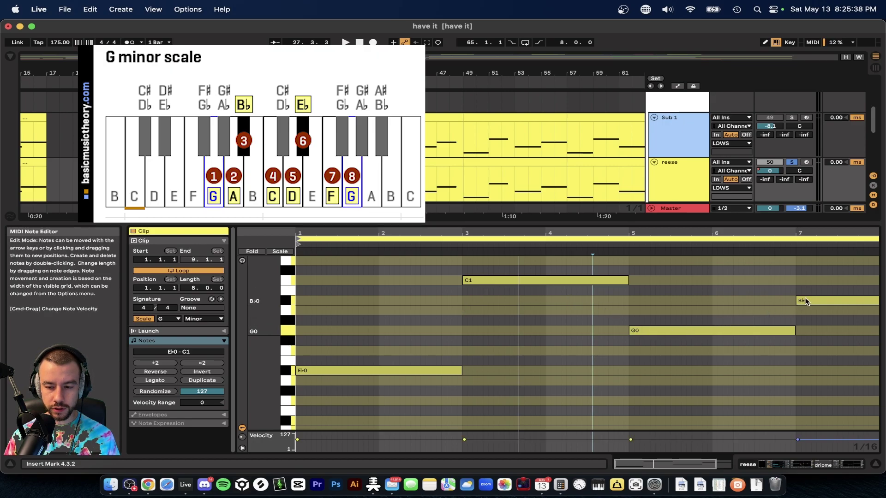
click(575, 303)
scroll(575, 302, up, 1)
click(362, 250)
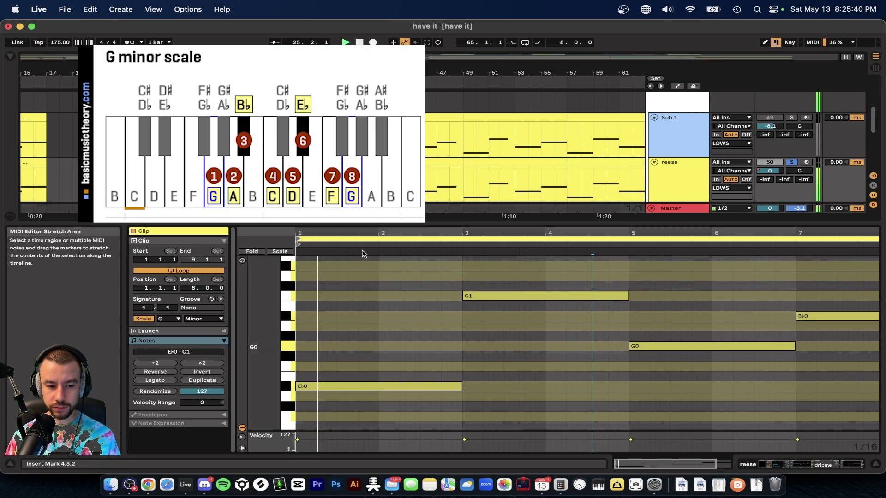
Deactivate the effects after Serum in the reese track's device chain, including Multiband Dynamics and EQ Eight.
click(679, 183)
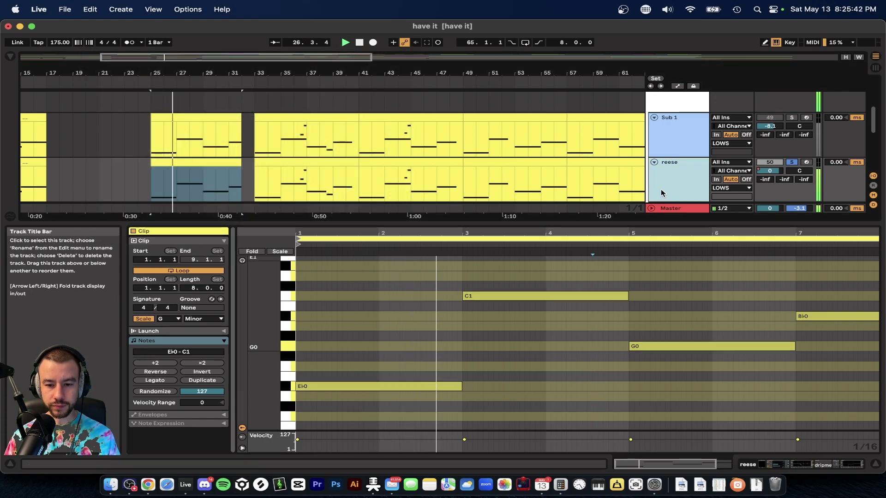
scroll(616, 381, right, 6)
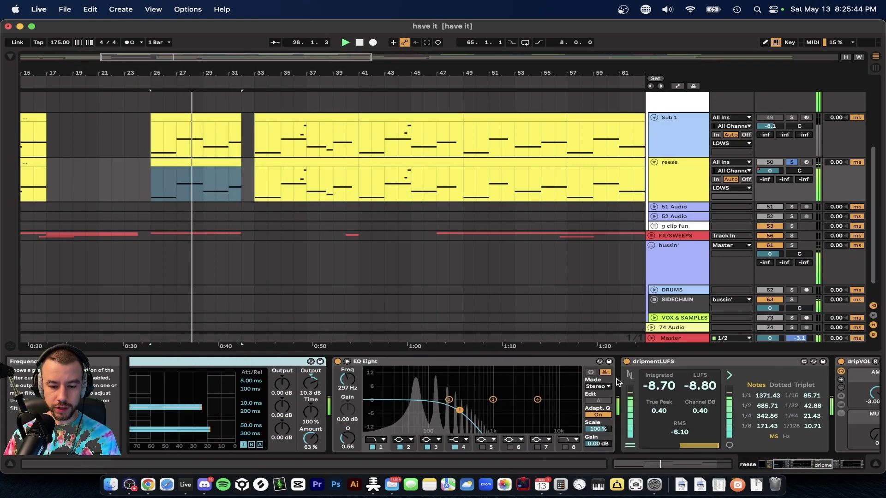
scroll(367, 359, left, 6)
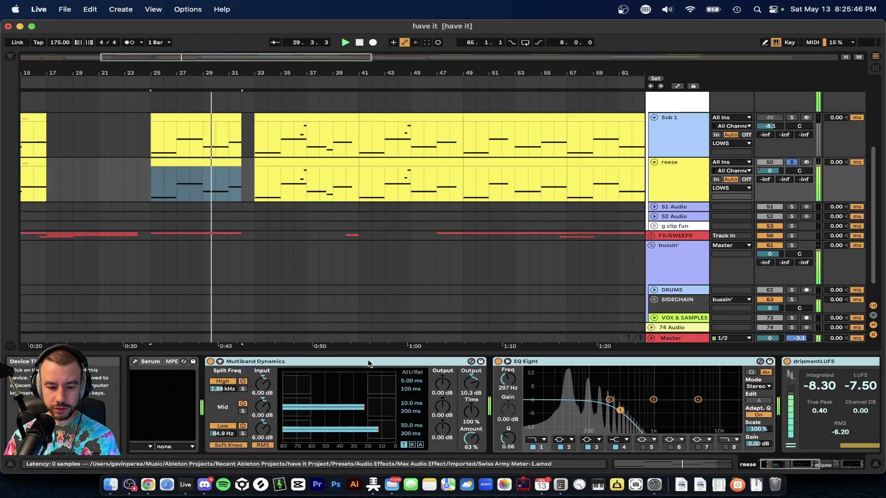
key(0)
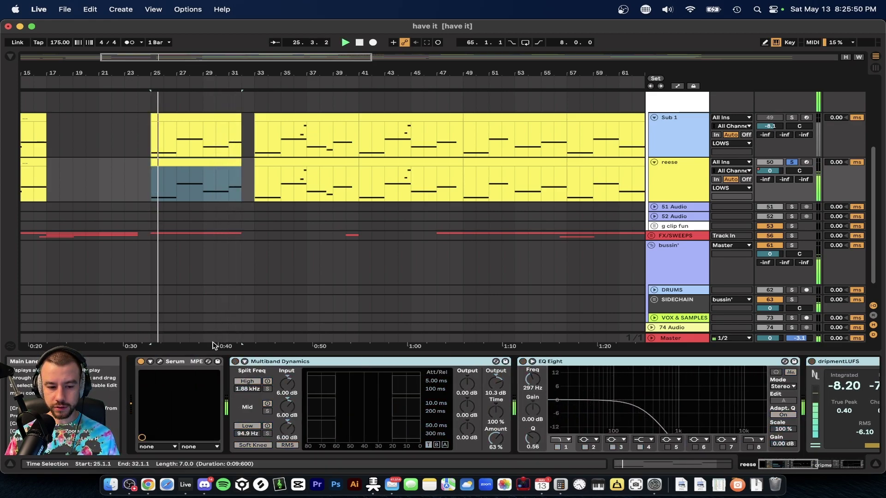
Open the reese track's Serum and switch oscillator B off and back on to examine each saw oscillator.
click(159, 363)
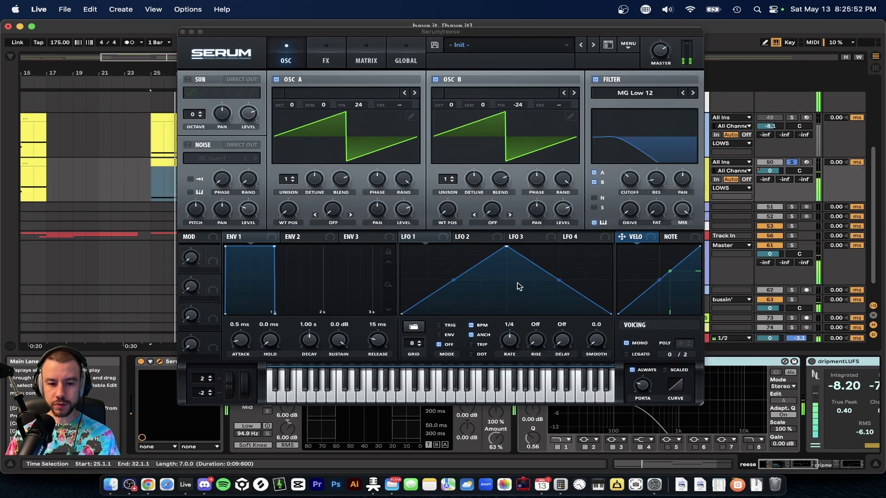
drag(395, 36, 394, 64)
click(432, 106)
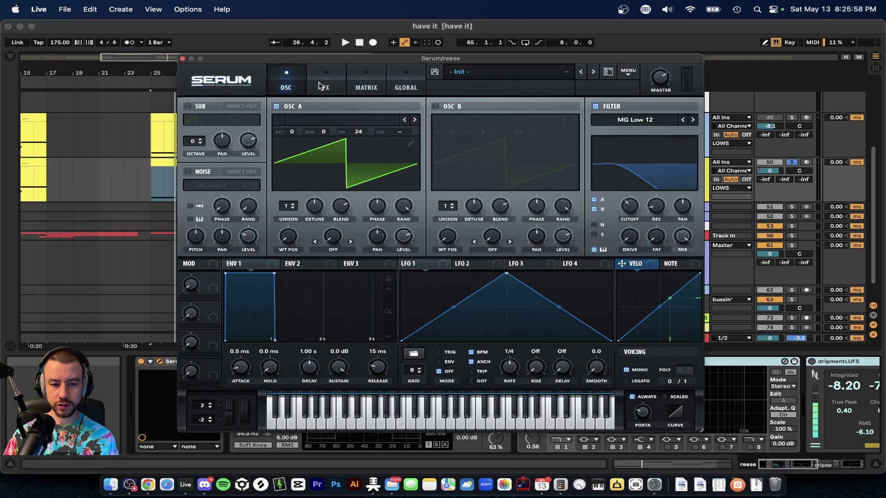
drag(323, 62, 319, 27)
click(431, 72)
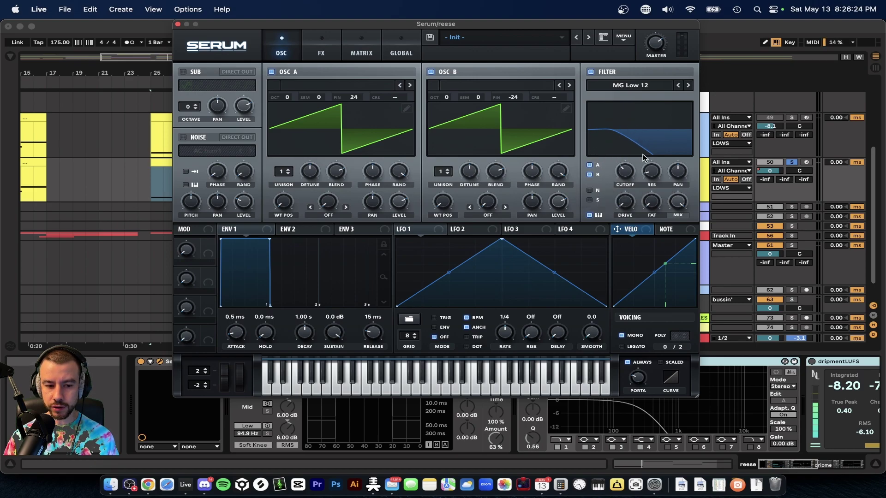
Play the clip while comparing Serum's MG Low 12 filter off and on, and check its effects page.
key(space)
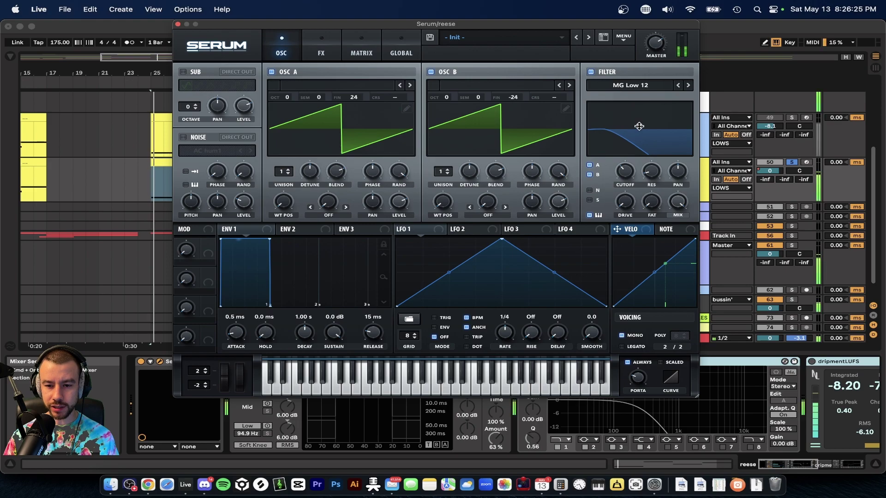
click(591, 72)
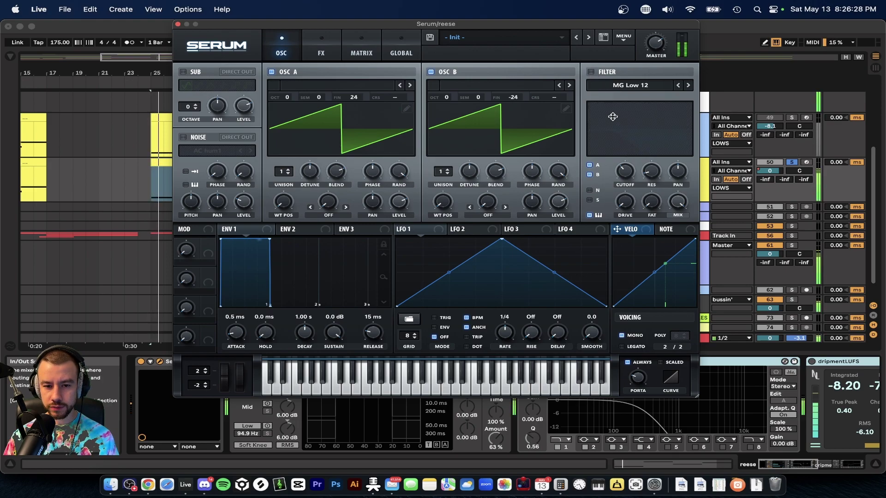
click(591, 72)
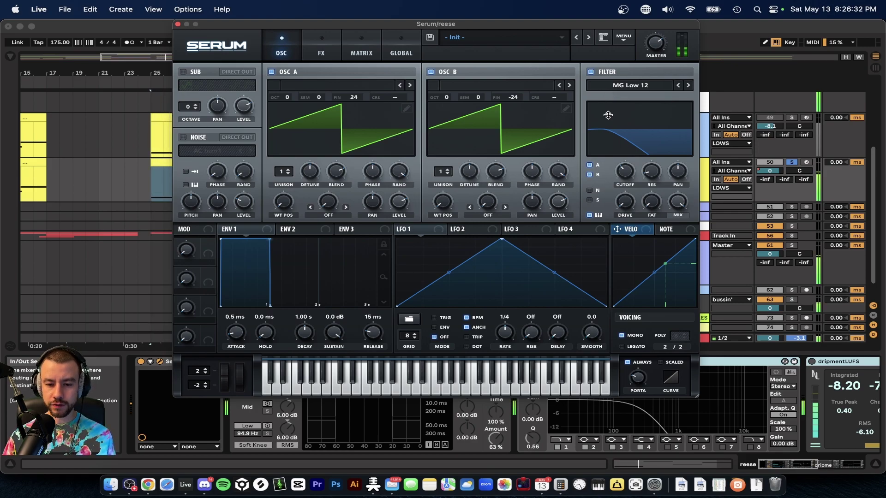
click(320, 38)
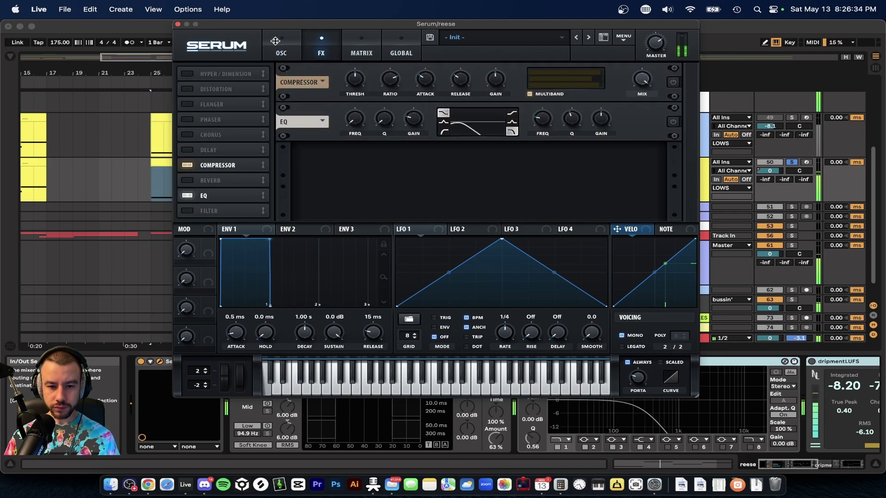
click(276, 40)
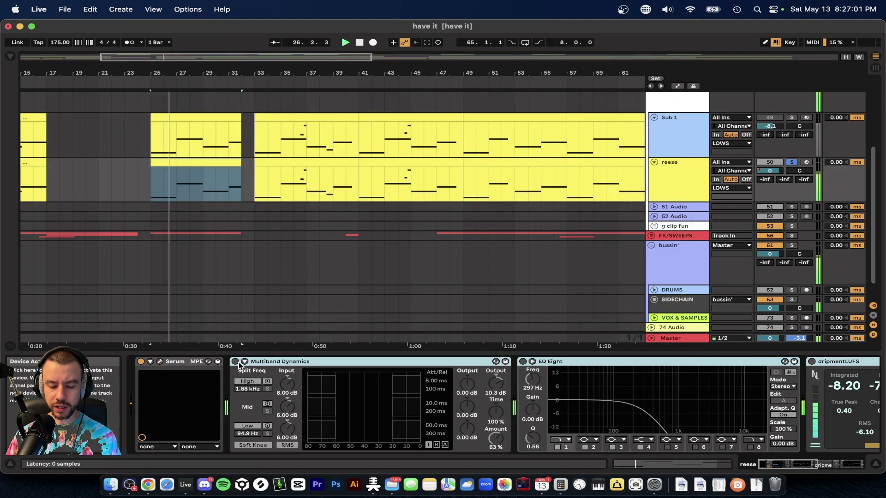
Reactivate only Multiband Dynamics in the reese track's effect chain and play the clip.
key(space)
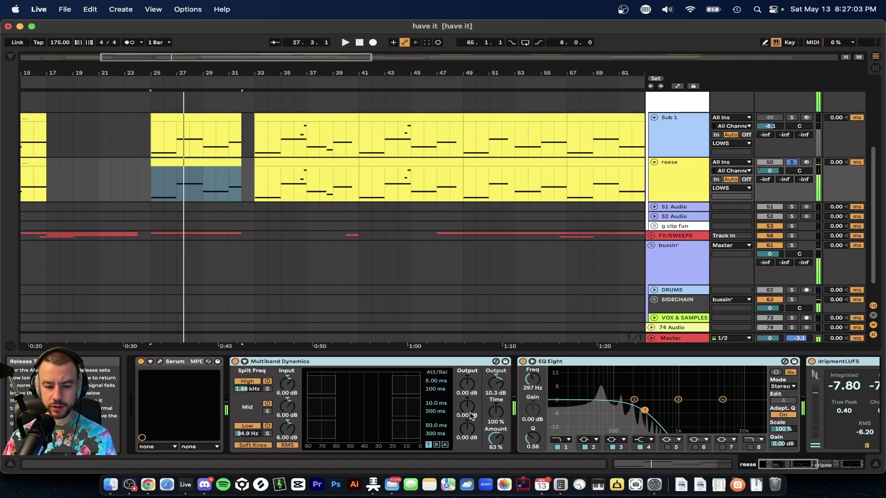
scroll(508, 406, right, 5)
click(738, 363)
scroll(739, 363, right, 5)
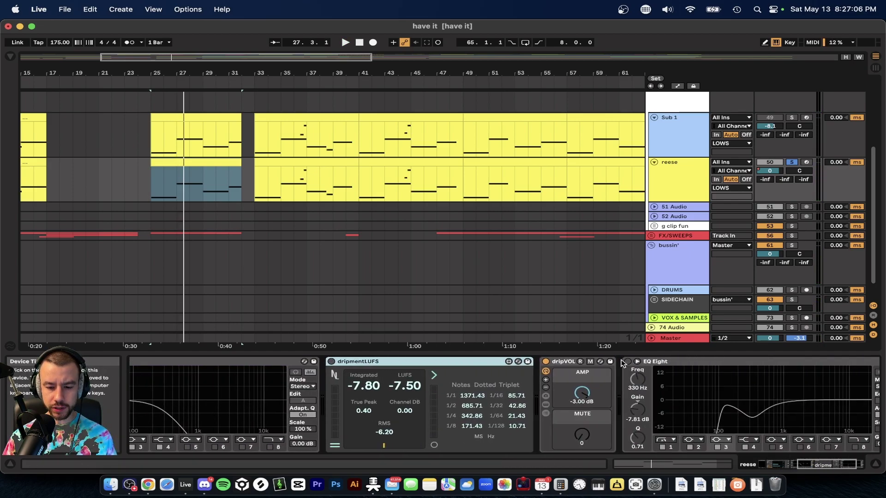
scroll(618, 366, left, 8)
click(235, 361)
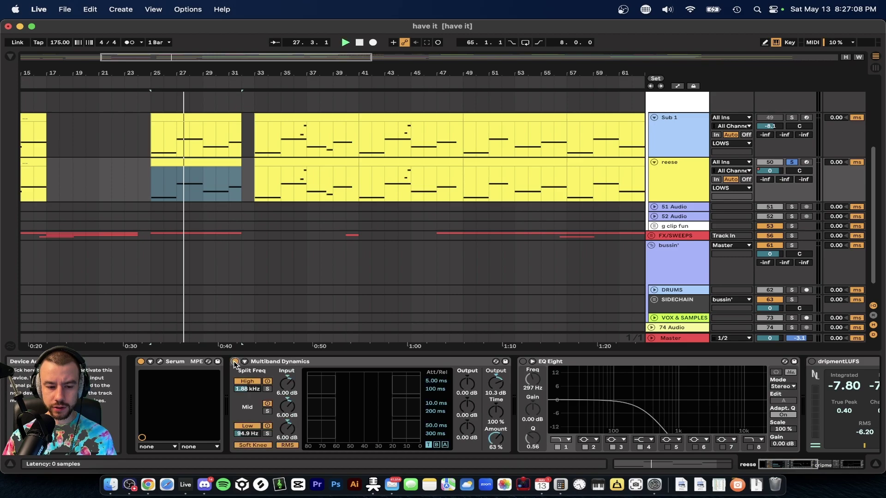
key(space)
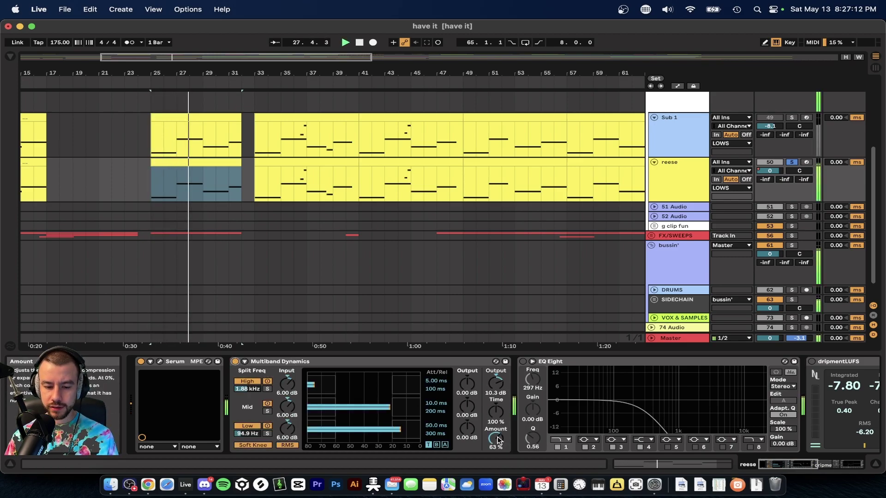
Compare Multiband Dynamics off and on during playback, and play the reese clip that starts at bar 33.
click(235, 362)
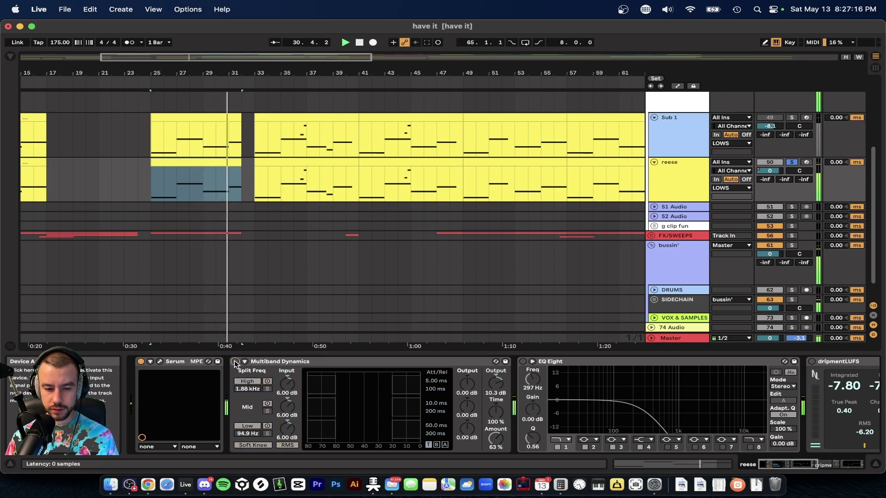
click(236, 362)
click(284, 187)
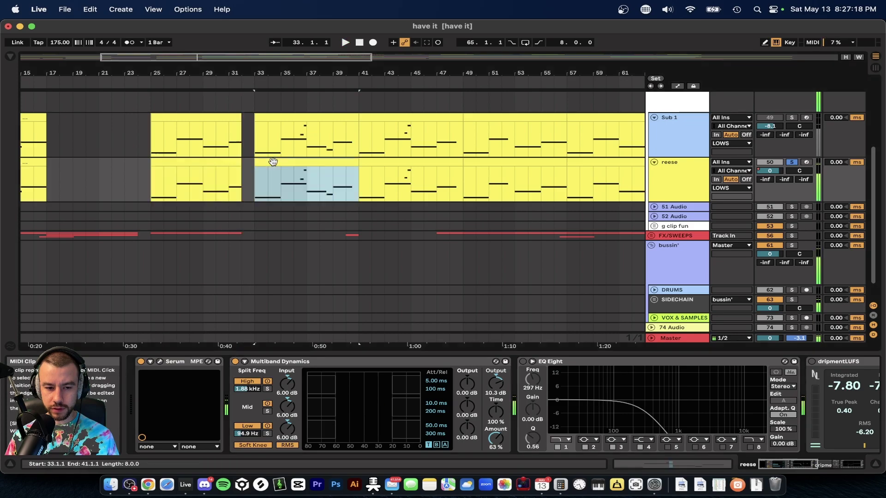
scroll(445, 371, right, 5)
key(space)
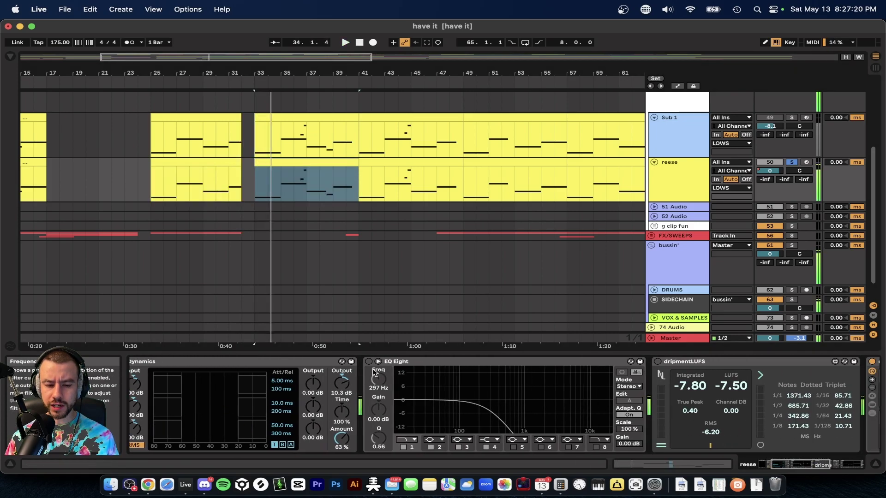
Reactivate the low-pass EQ Eight after Multiband Dynamics and compare it off and on while the reese plays.
click(368, 361)
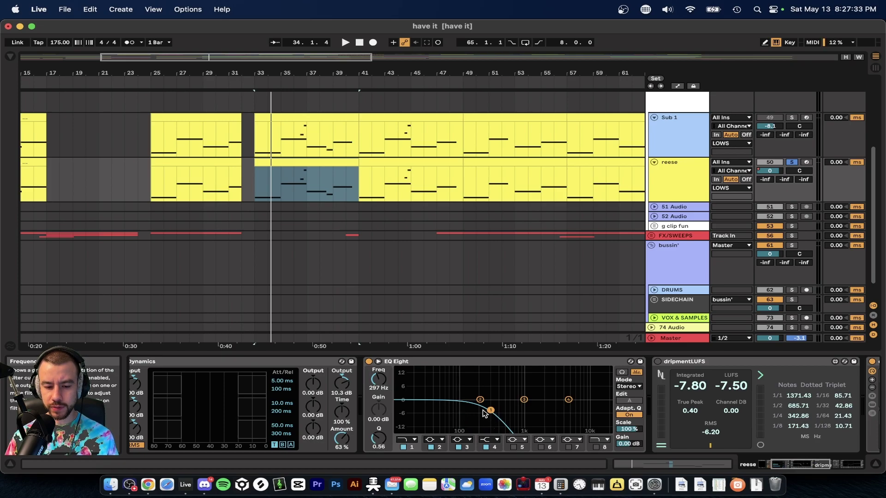
key(space)
click(368, 361)
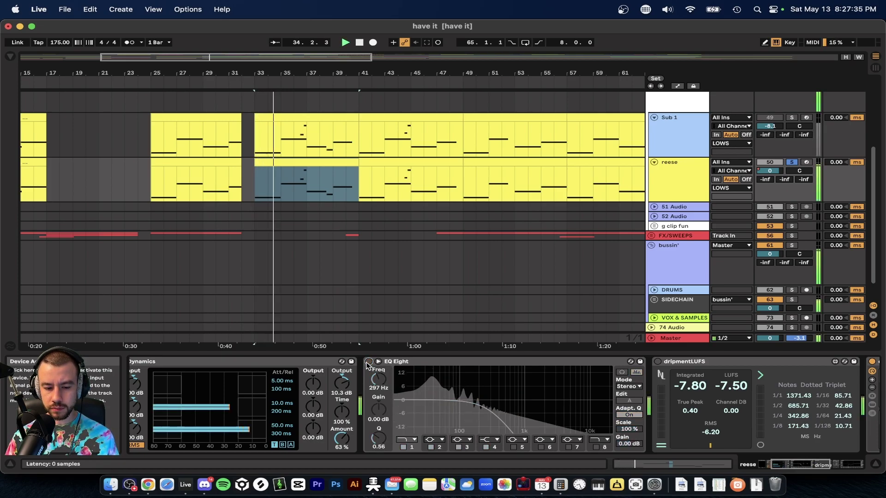
click(368, 362)
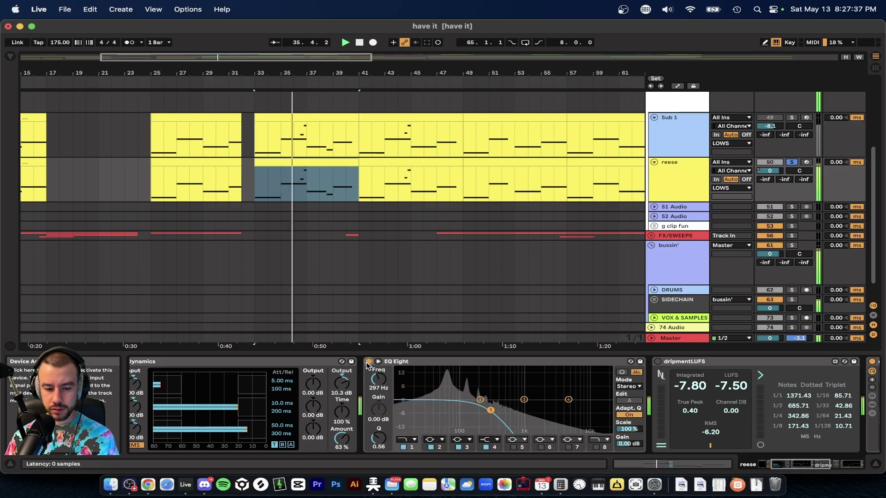
Check the devices at the end of the reese chain, and play the Sub 1 clip from bar 25 with only Sub 1 soloed.
scroll(556, 434, right, 5)
scroll(556, 433, right, 1)
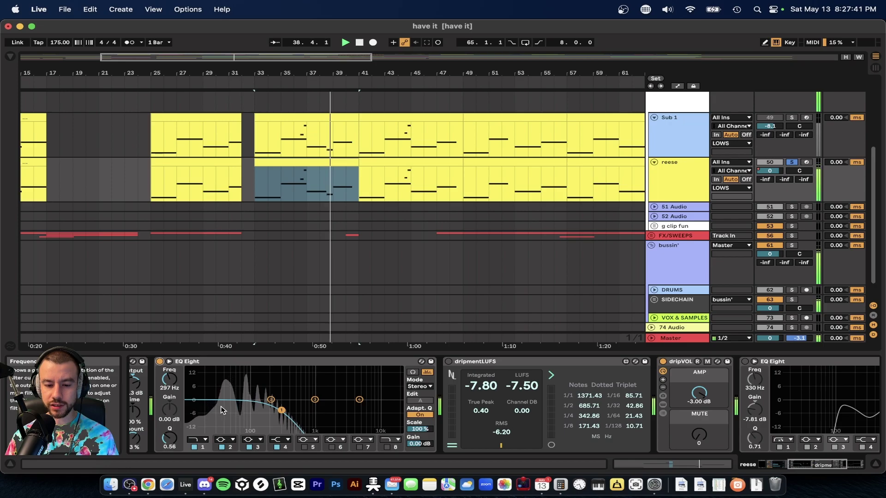
scroll(221, 406, left, 1)
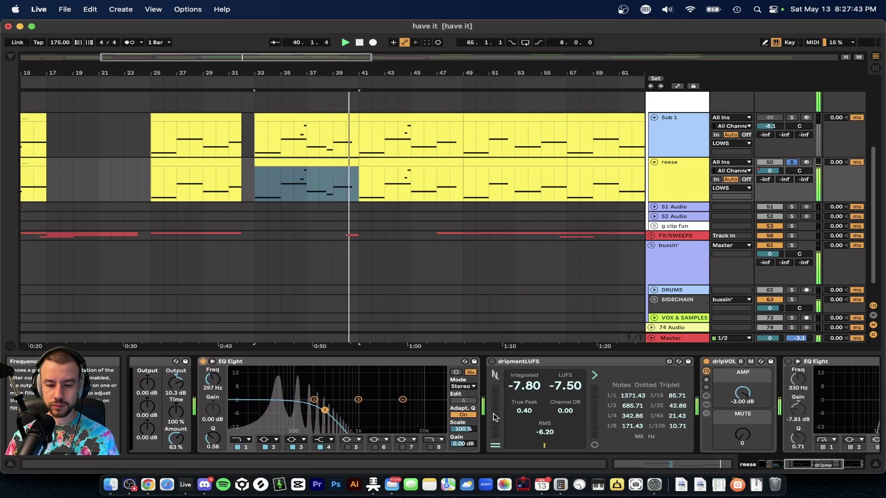
scroll(495, 417, right, 4)
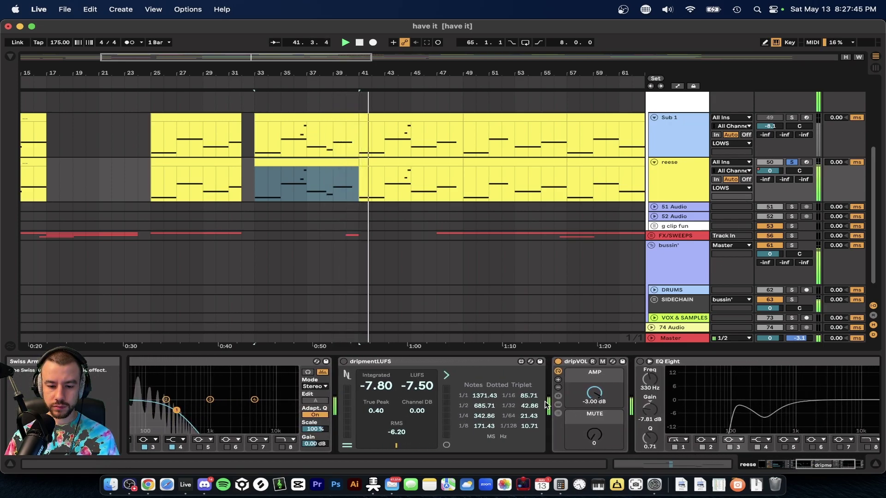
scroll(546, 405, right, 3)
click(791, 165)
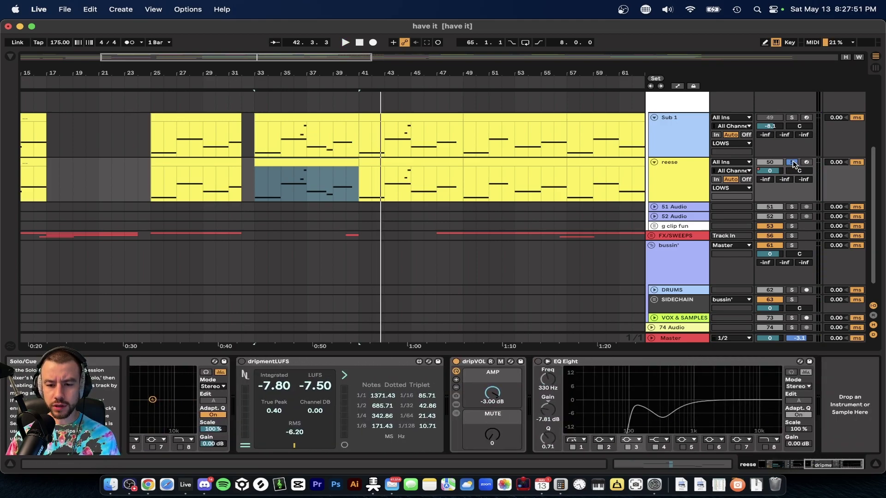
click(199, 117)
key(space)
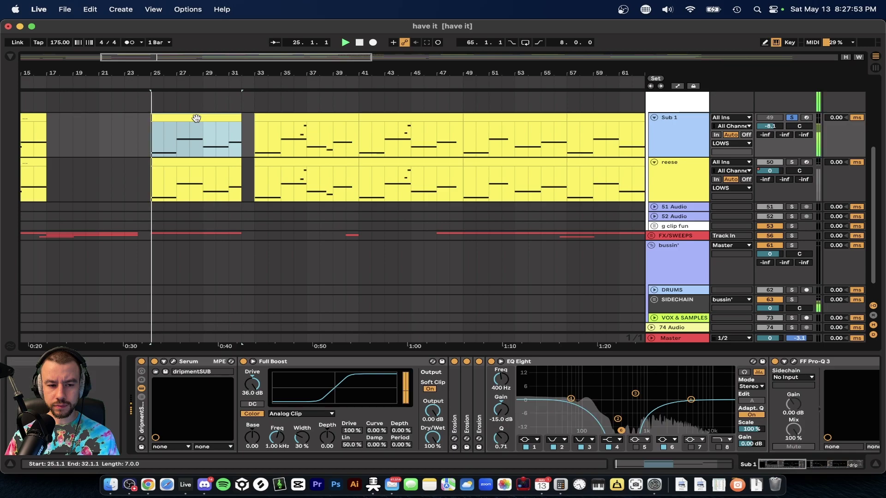
Solo the reese track in place of Sub 1, reactivate the last EQ Eight in its chain and play it.
click(791, 163)
click(651, 178)
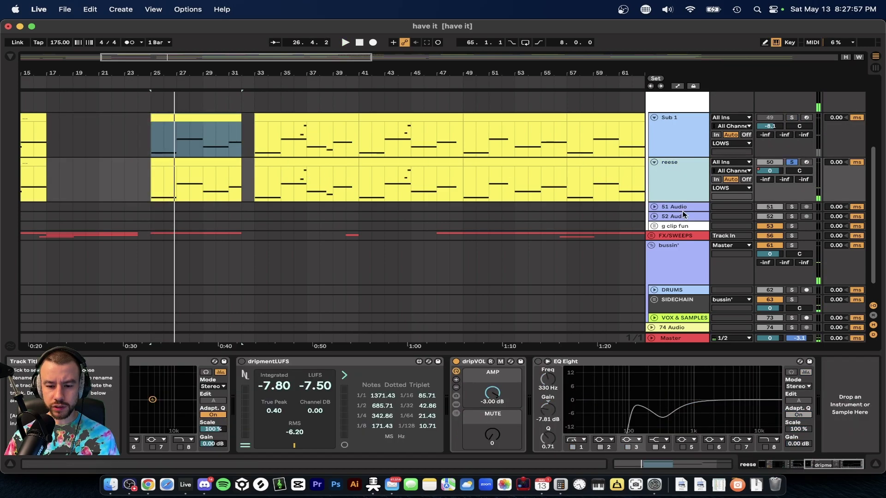
click(535, 363)
key(space)
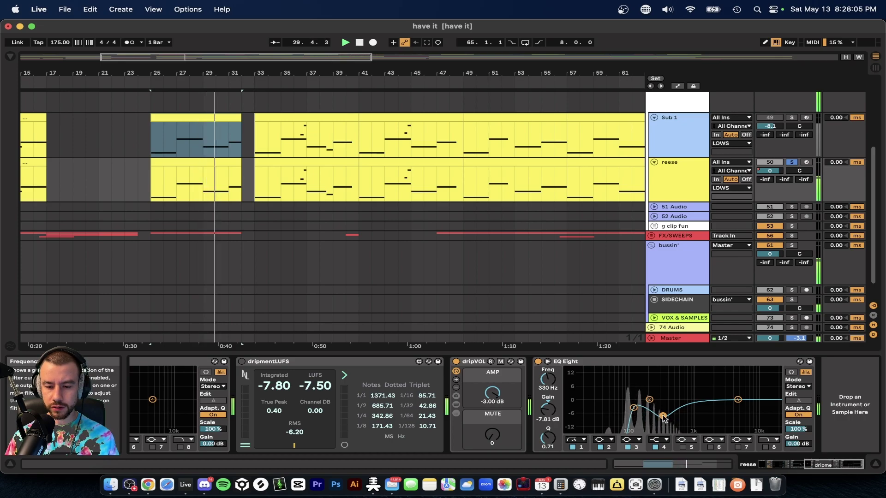
Solo Sub 1 together with the reese and compare the EQ Eight curves of both tracks during playback.
click(791, 118)
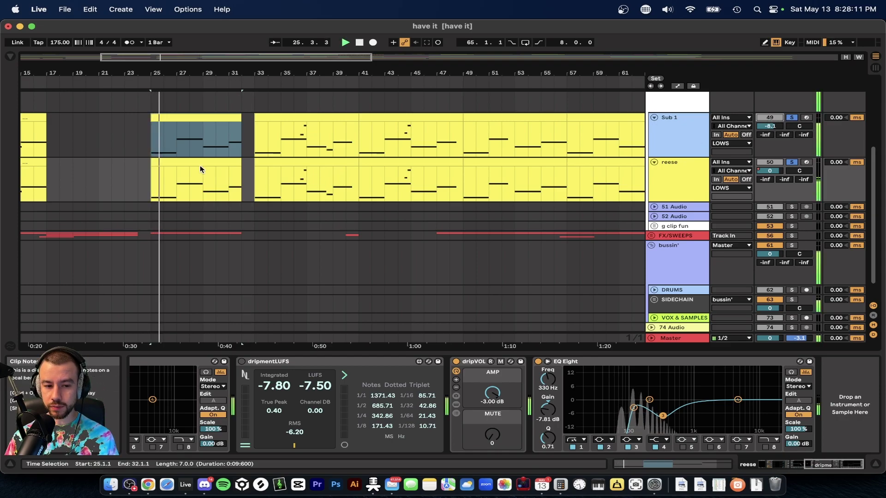
scroll(200, 165, up, 3)
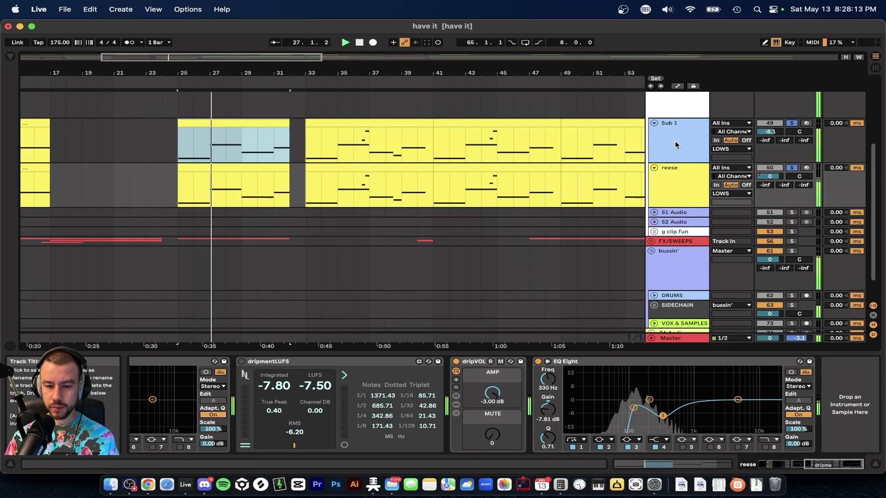
click(677, 149)
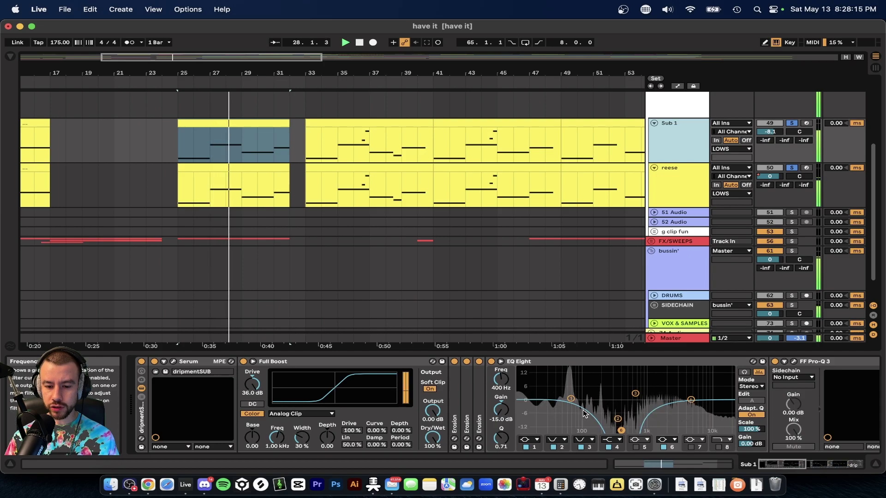
click(651, 194)
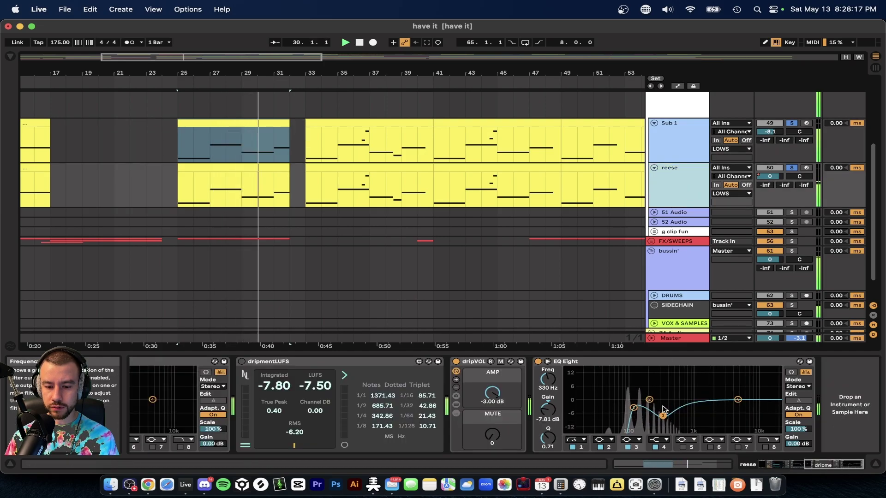
Remove the solos from Sub 1 and reese to hear the full mix, and hide the device view.
scroll(570, 254, down, 3)
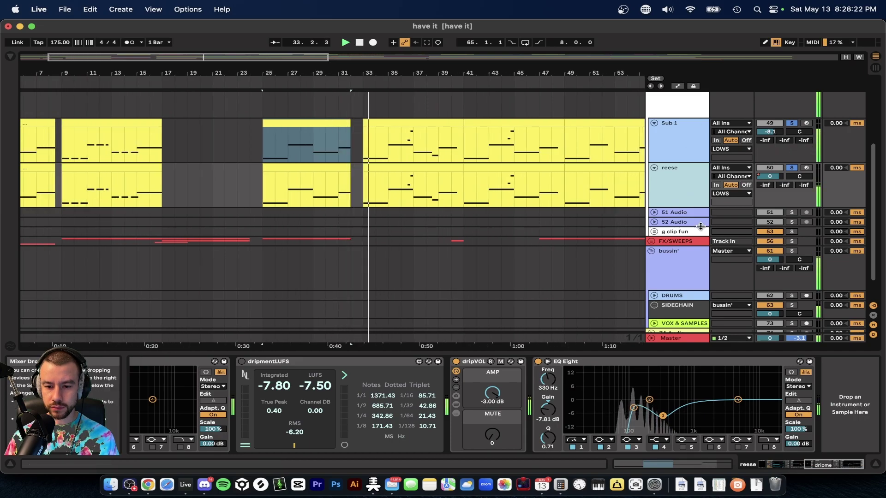
click(791, 167)
click(485, 243)
key(super+alt+l)
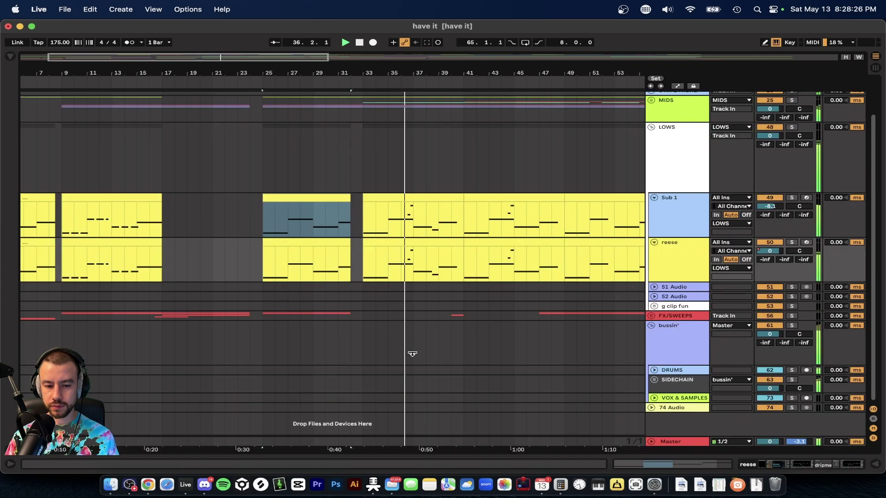
scroll(412, 353, down, 3)
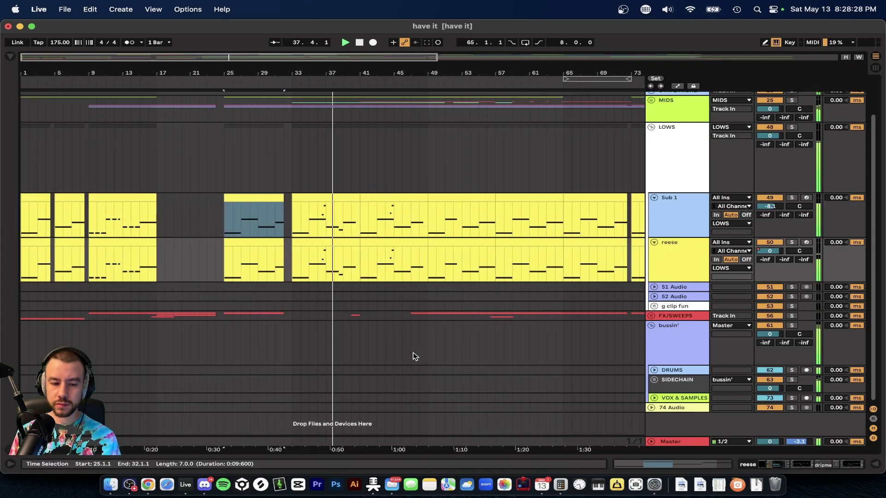